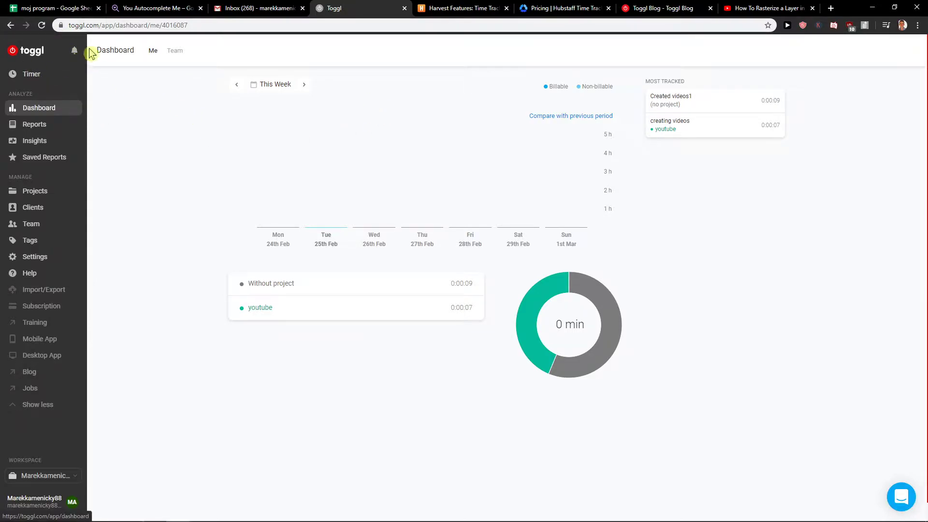
# - Record a short 10-second time entry from the Timer page
pyautogui.click(31, 74)
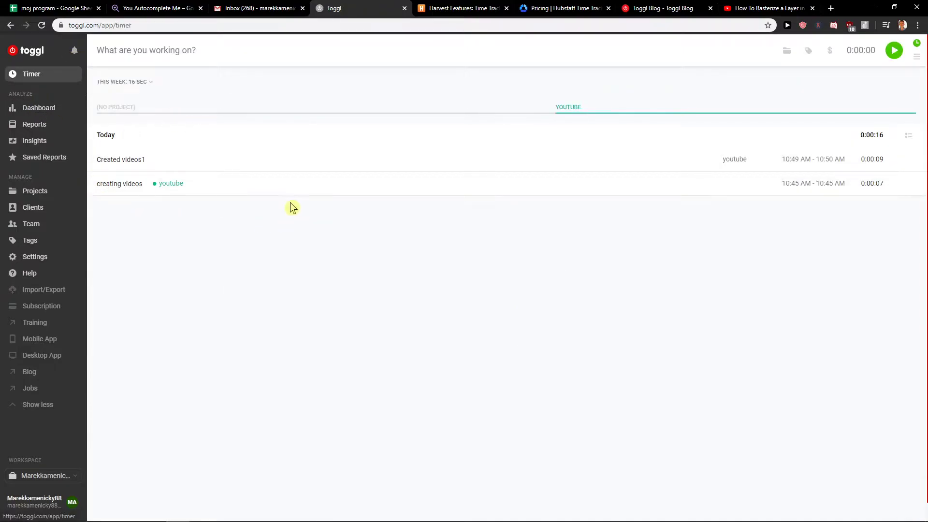
pyautogui.click(184, 52)
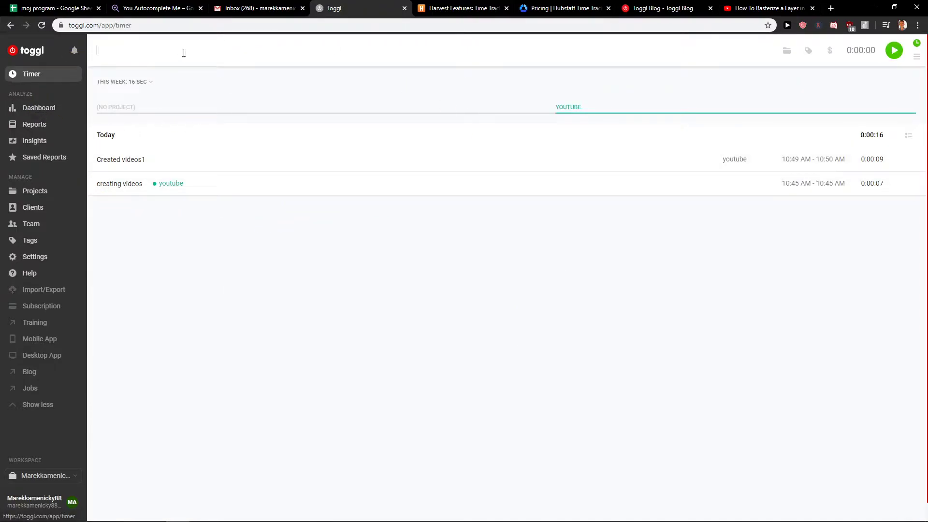
pyautogui.click(137, 63)
pyautogui.click(891, 50)
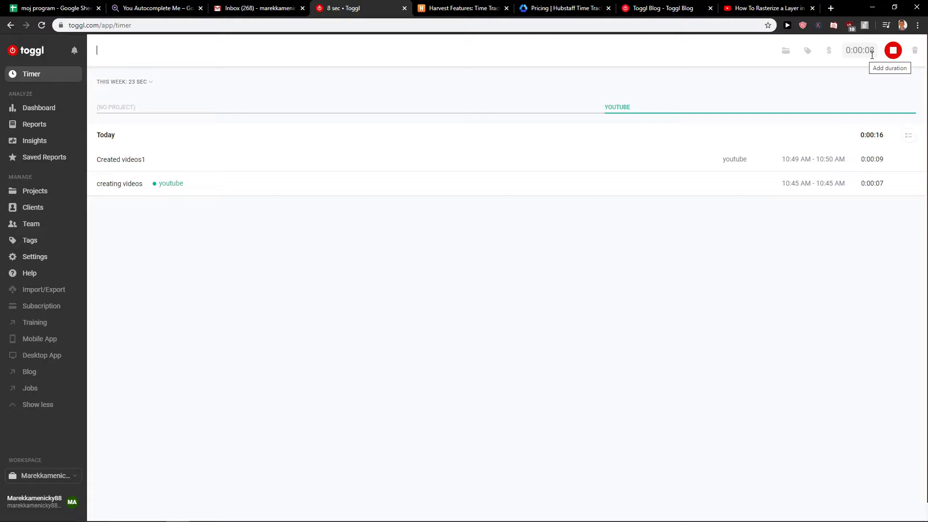
pyautogui.click(895, 56)
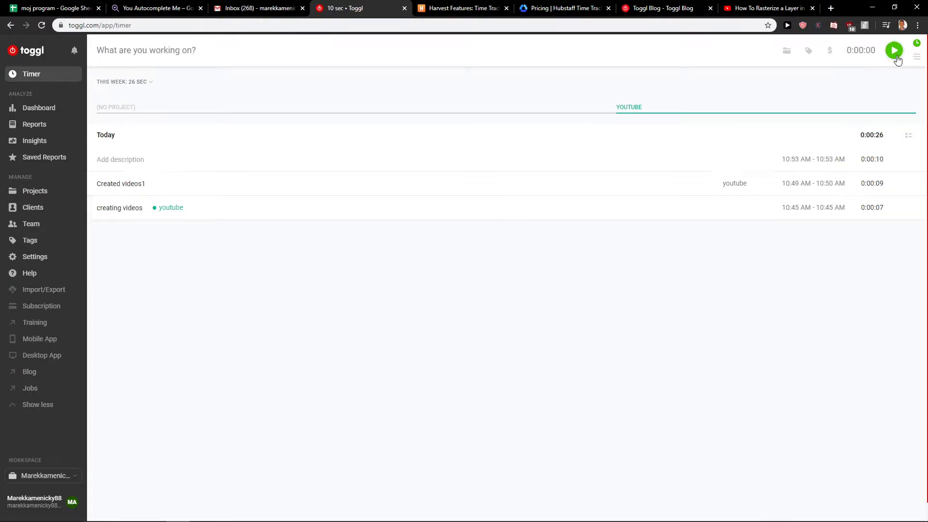
pyautogui.moveTo(109, 159)
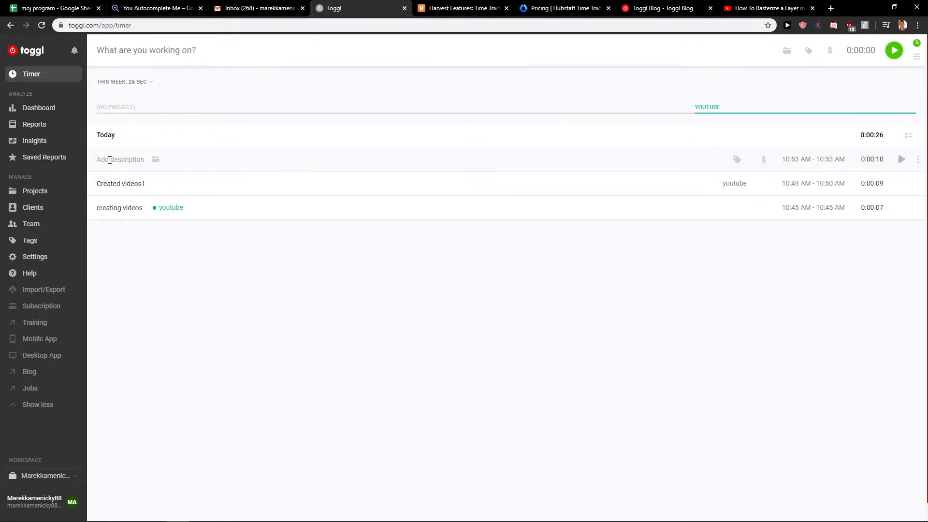
# - Describe the new entry as 'nothing'
pyautogui.click(120, 159)
pyautogui.write('ptjom')
pyautogui.write('nopt')
pyautogui.press('BackSpace')
pyautogui.press('Return')
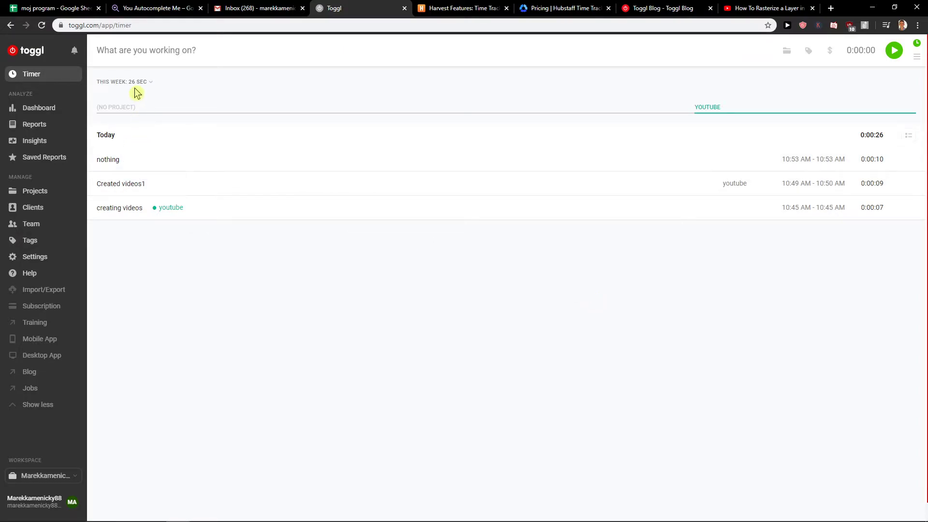
pyautogui.click(150, 47)
pyautogui.click(918, 58)
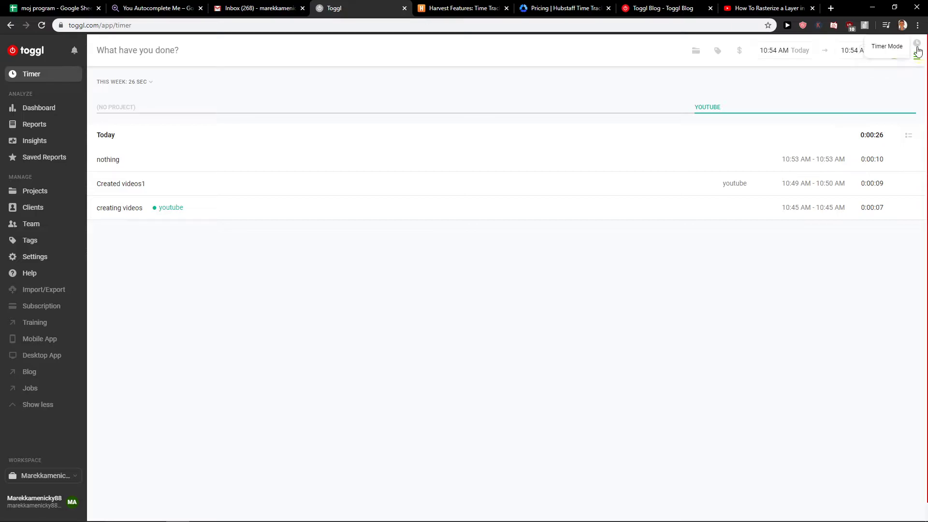
pyautogui.click(918, 48)
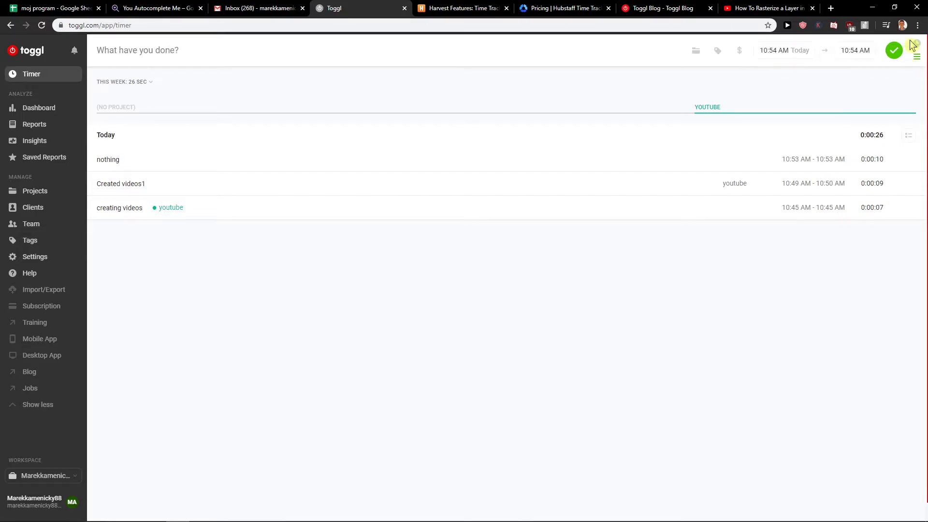
pyautogui.click(916, 46)
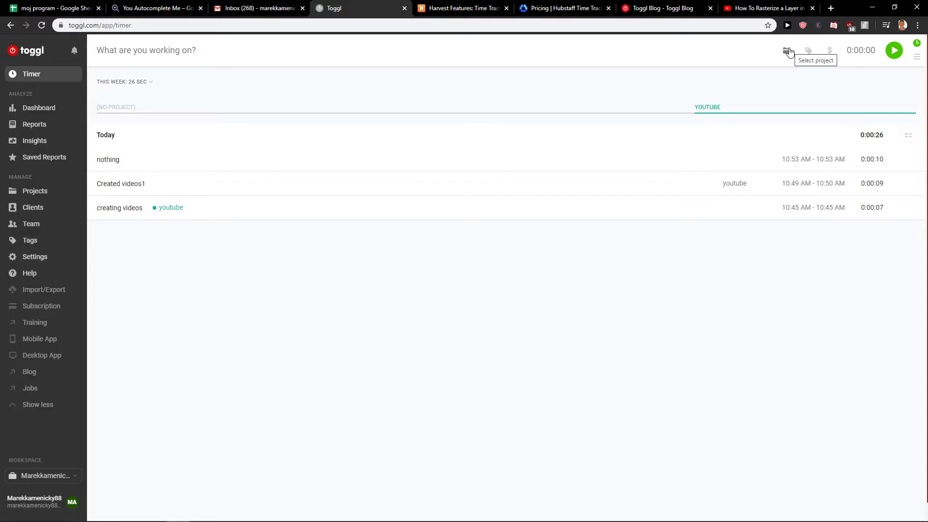
pyautogui.click(831, 52)
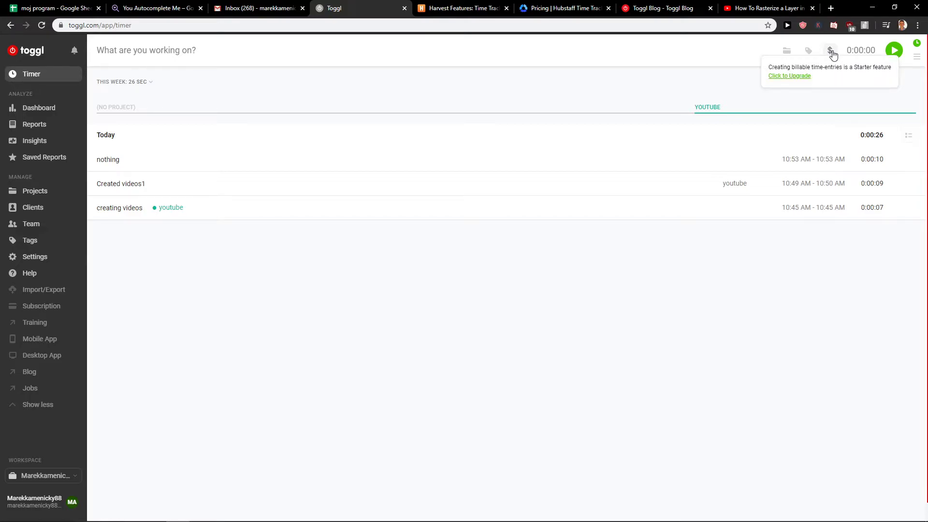
pyautogui.click(832, 55)
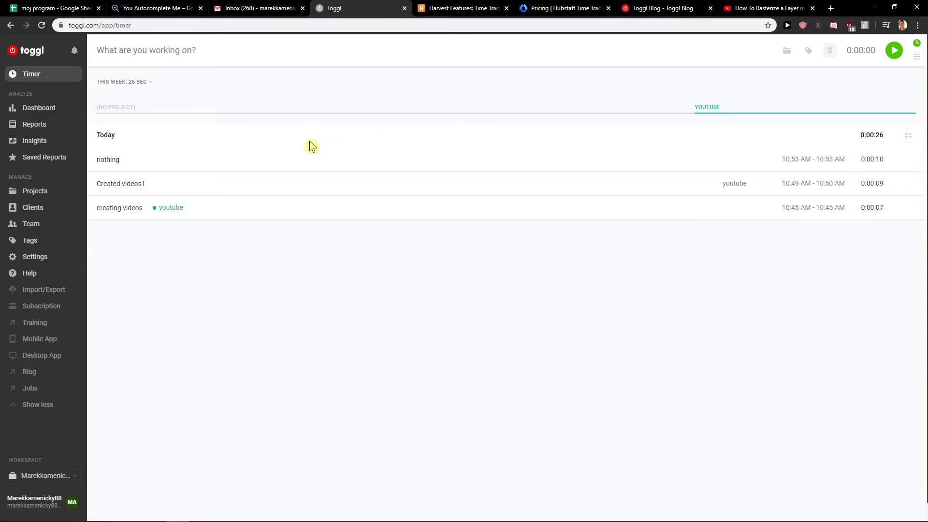
# - Check the dashboard in both the Team and Me views
pyautogui.click(39, 110)
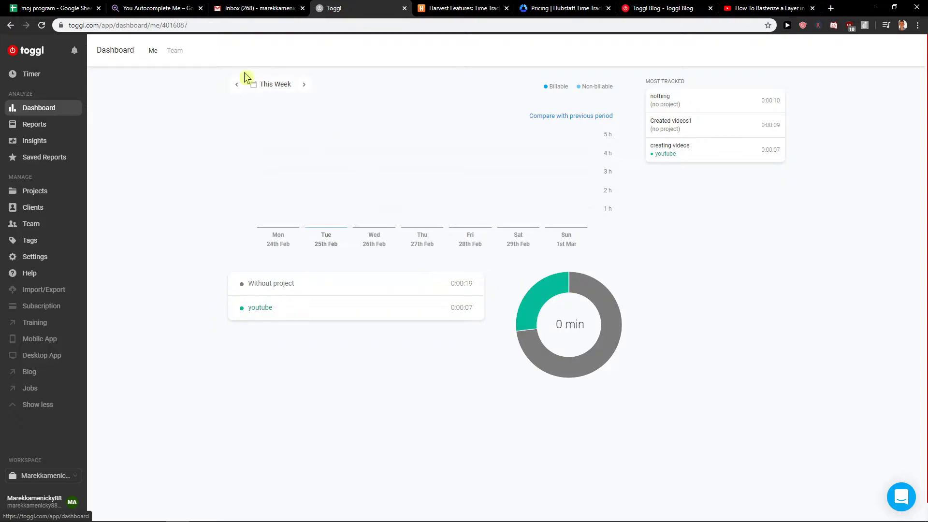
pyautogui.click(175, 52)
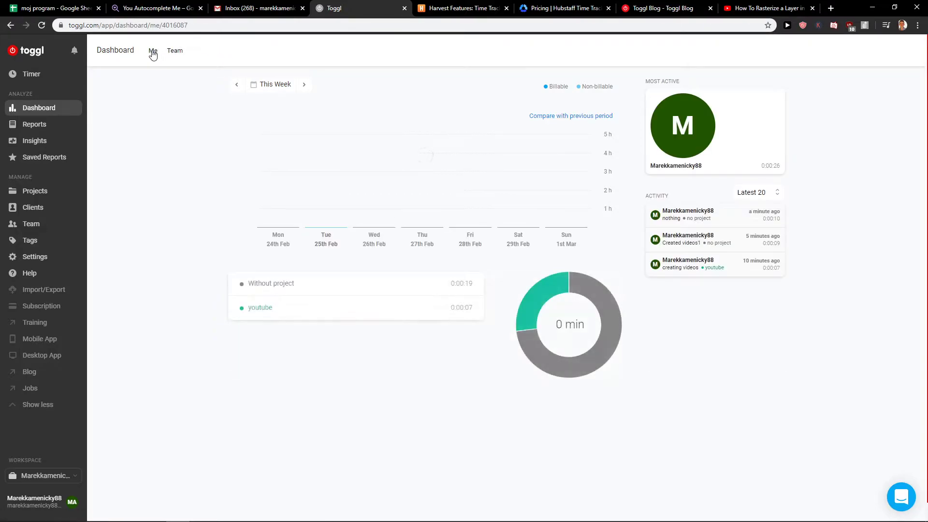
pyautogui.click(154, 52)
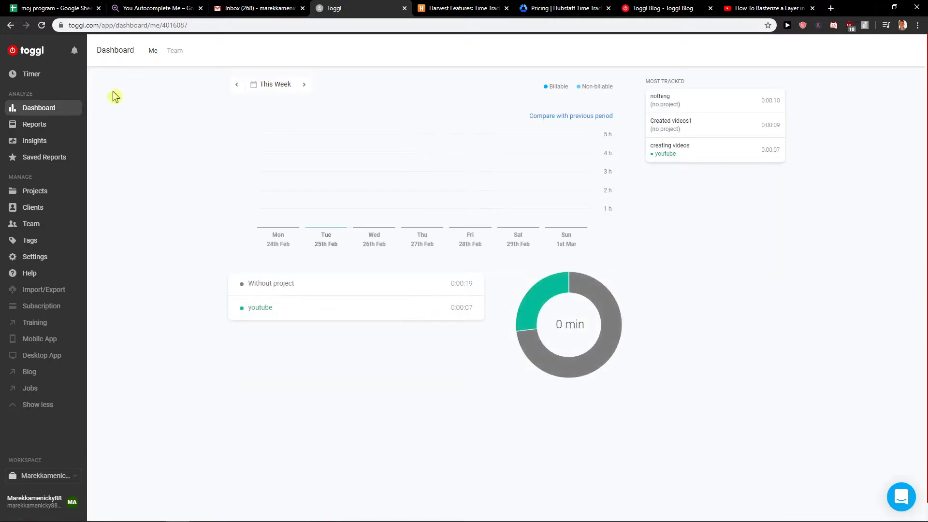
# - Try the Youtube client filter on the summary report, then view Insights
pyautogui.click(64, 128)
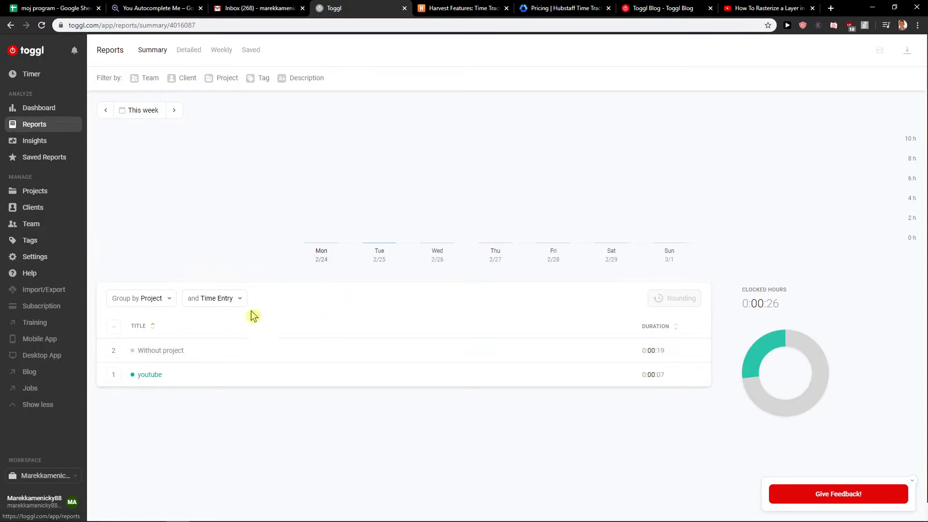
pyautogui.click(184, 78)
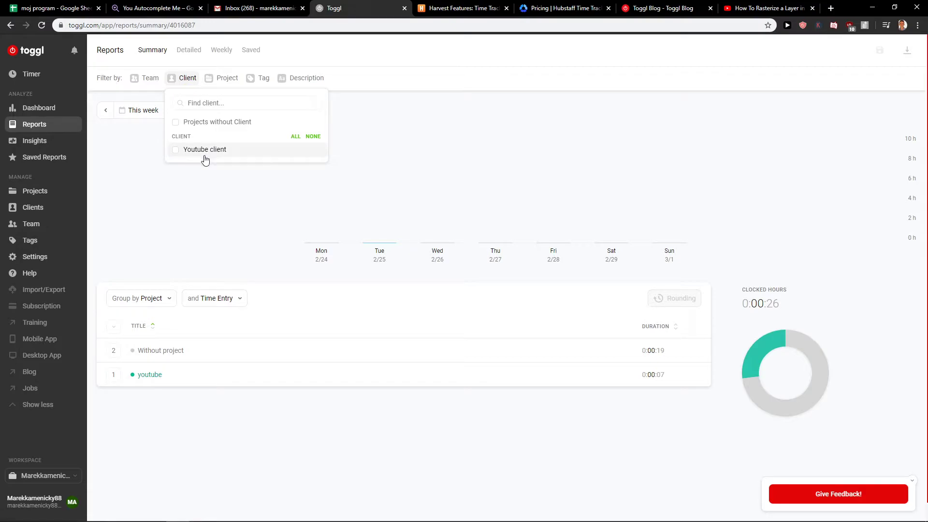
pyautogui.click(177, 150)
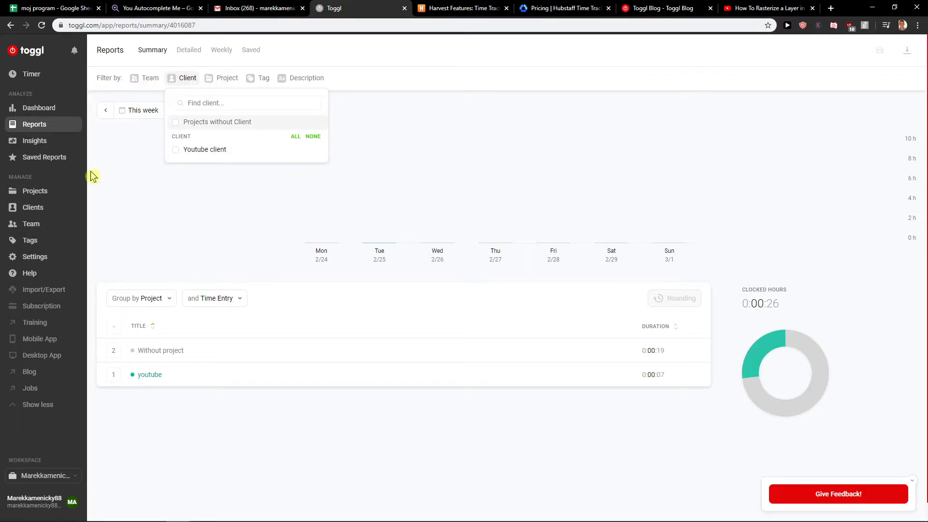
pyautogui.click(50, 142)
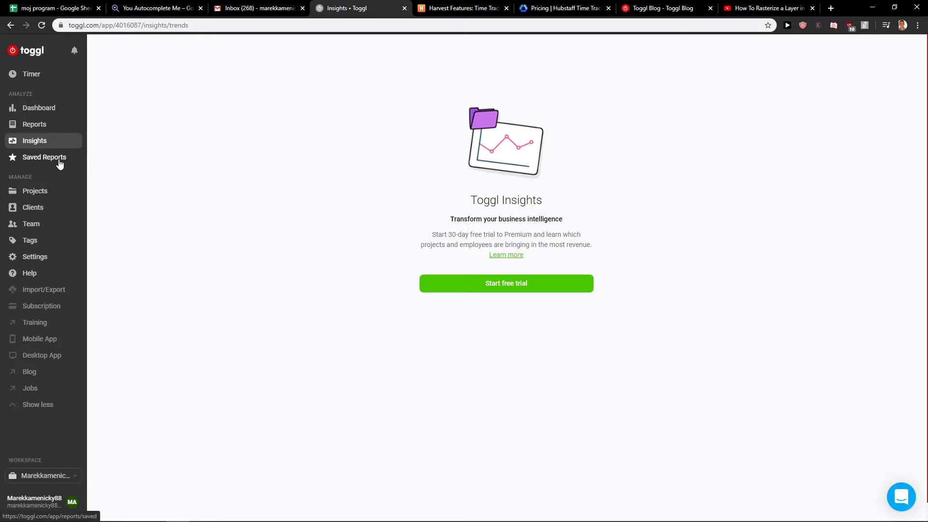
# - Add project 'youtube123' under the Youtube client on the Projects page
pyautogui.click(57, 166)
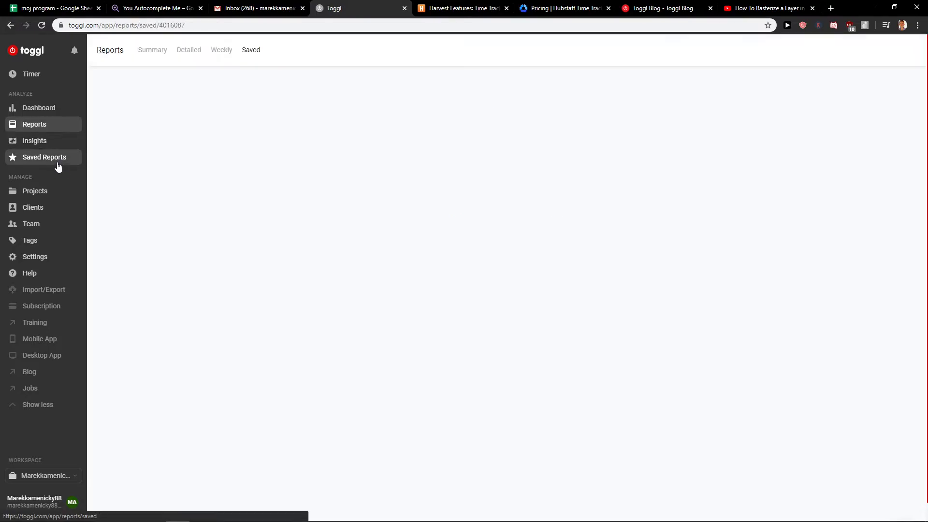
pyautogui.click(55, 193)
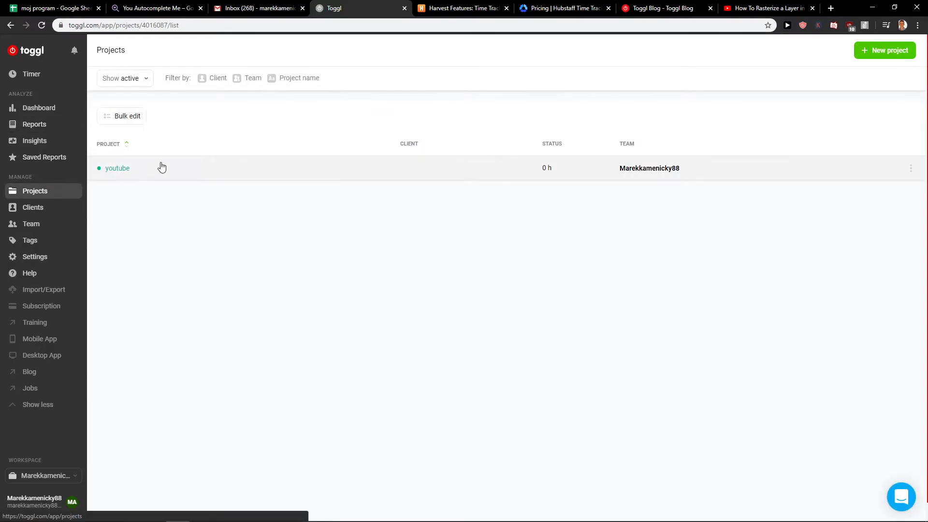
pyautogui.click(903, 54)
pyautogui.click(455, 247)
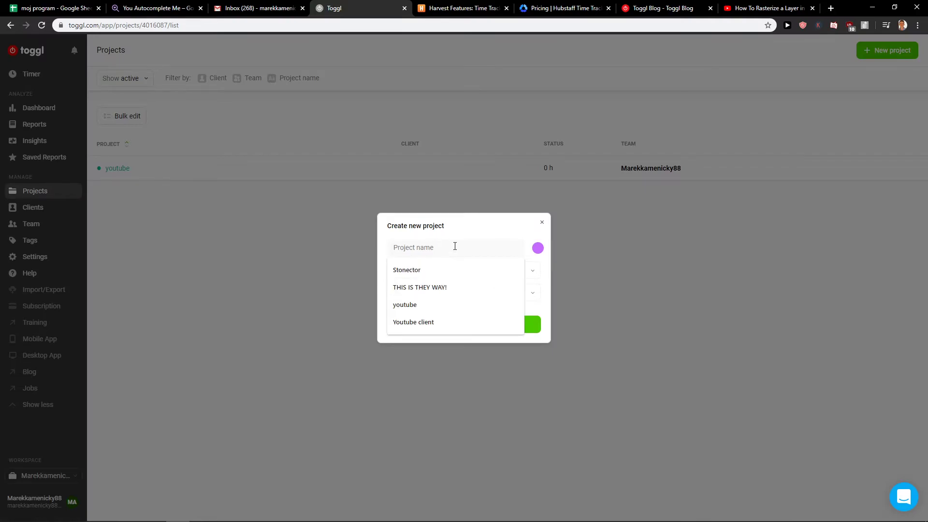
pyautogui.write('youtube123')
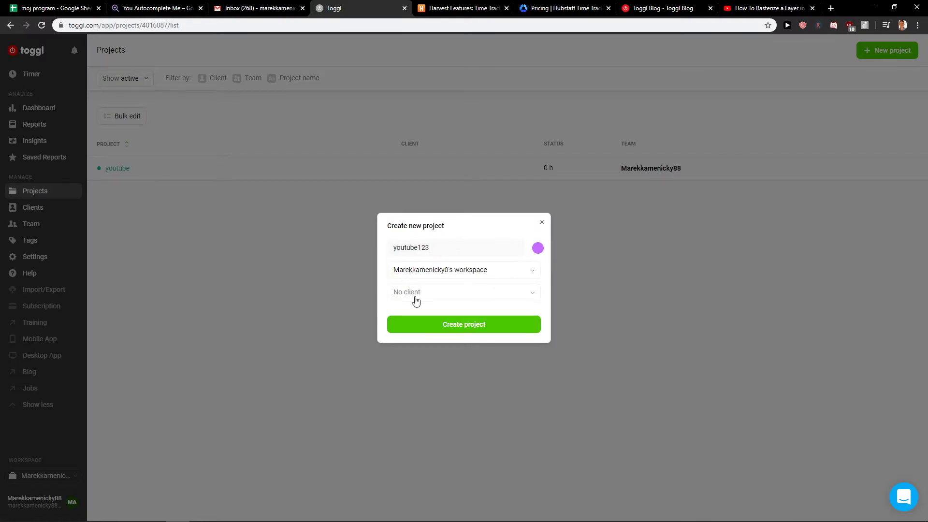
pyautogui.click(416, 298)
pyautogui.click(429, 355)
pyautogui.click(428, 327)
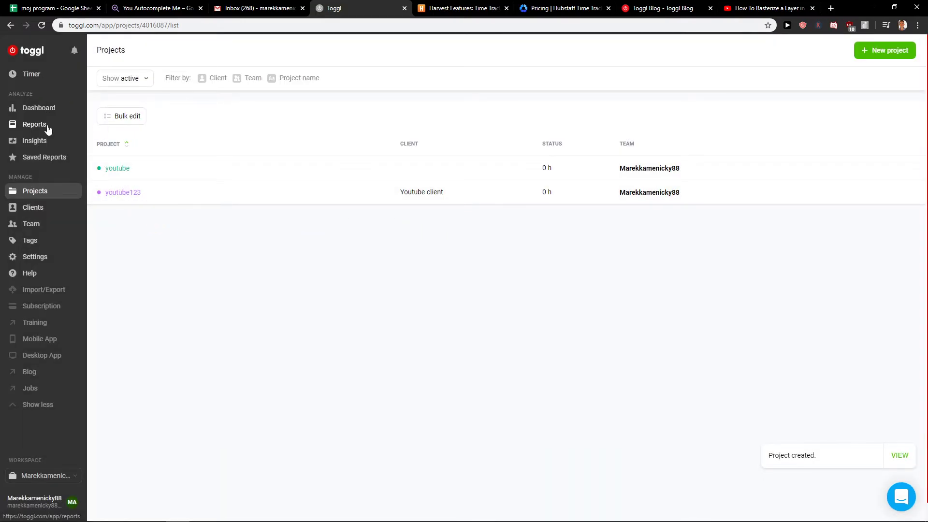
# - Track a 22-second '123456' entry on youtube123 for the Youtube client
pyautogui.click(32, 75)
pyautogui.write('Y')
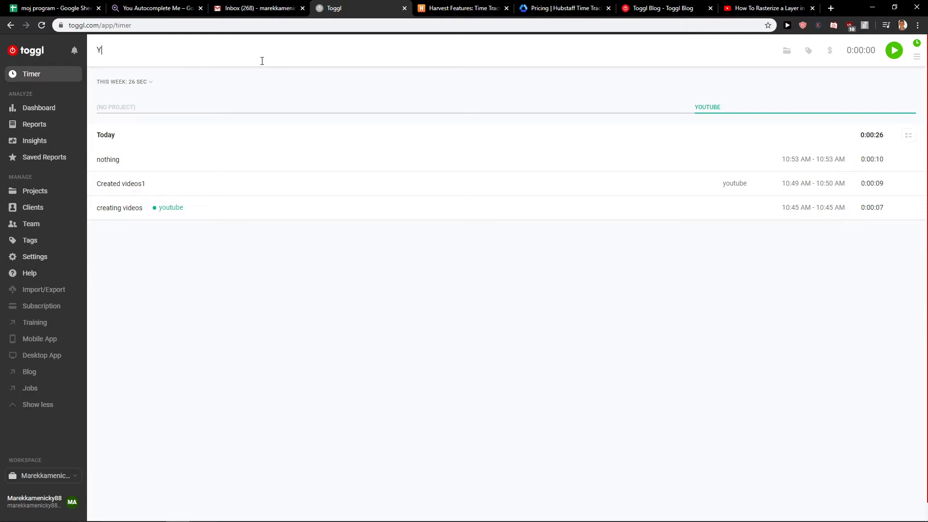
pyautogui.write('piti')
pyautogui.press('BackSpace')
pyautogui.press('BackSpace')
pyautogui.press('BackSpace')
pyautogui.write('ou')
pyautogui.write('tube')
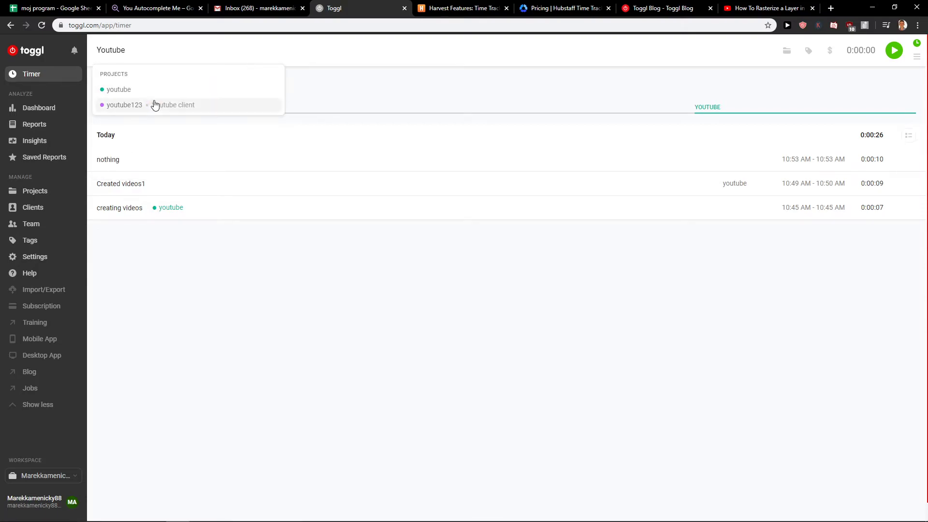
pyautogui.click(153, 105)
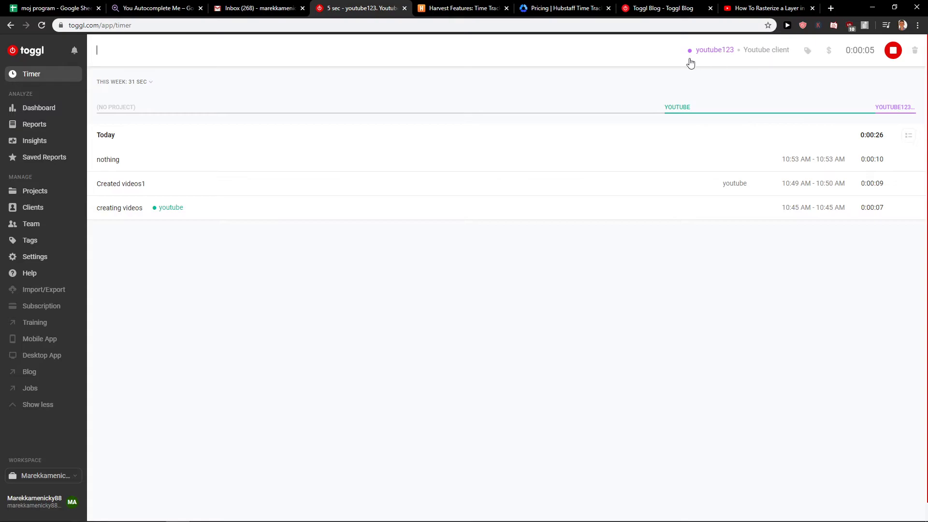
pyautogui.write('123')
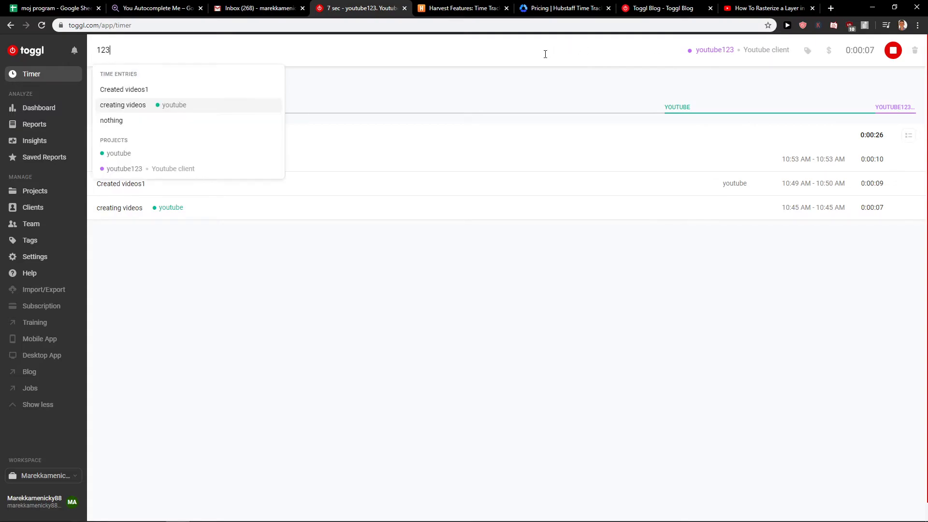
pyautogui.write('456')
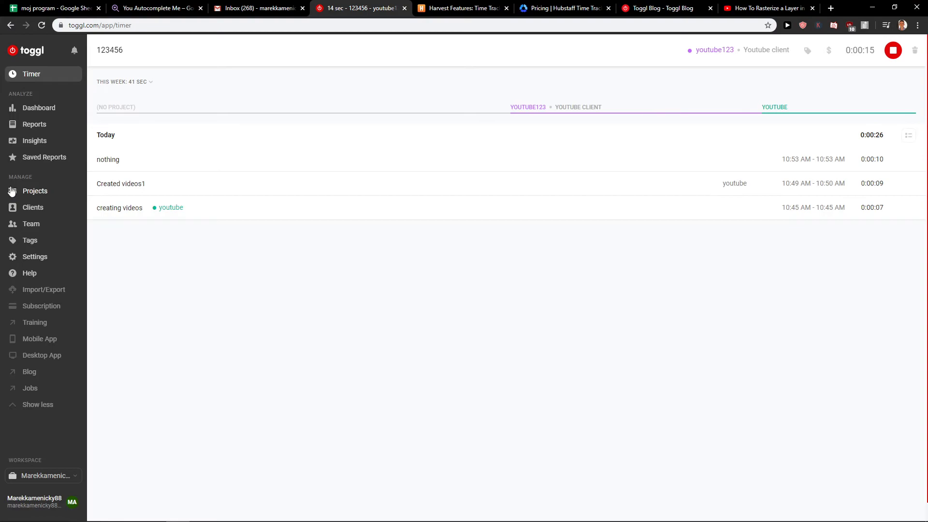
pyautogui.click(33, 207)
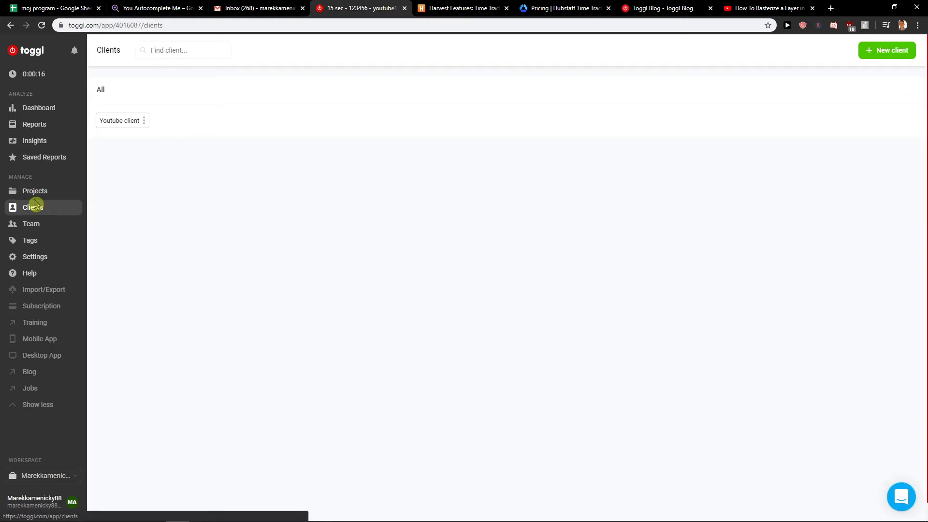
pyautogui.click(41, 77)
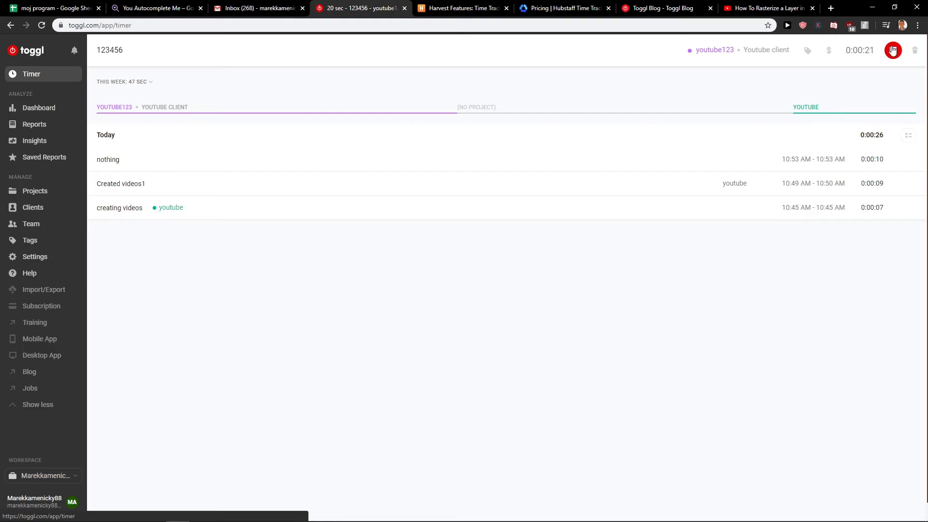
pyautogui.click(893, 50)
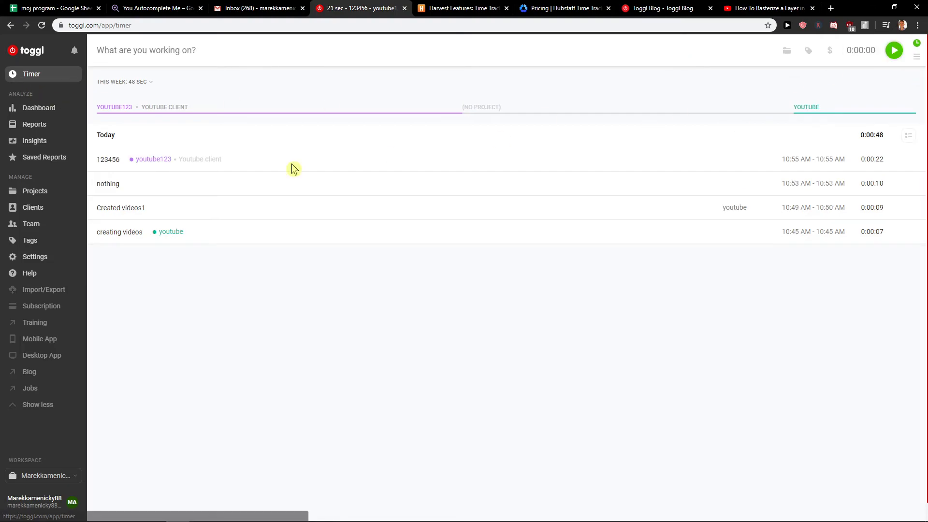
# - Browse Team and Tags, cancelling an unnamed new tag
pyautogui.click(32, 223)
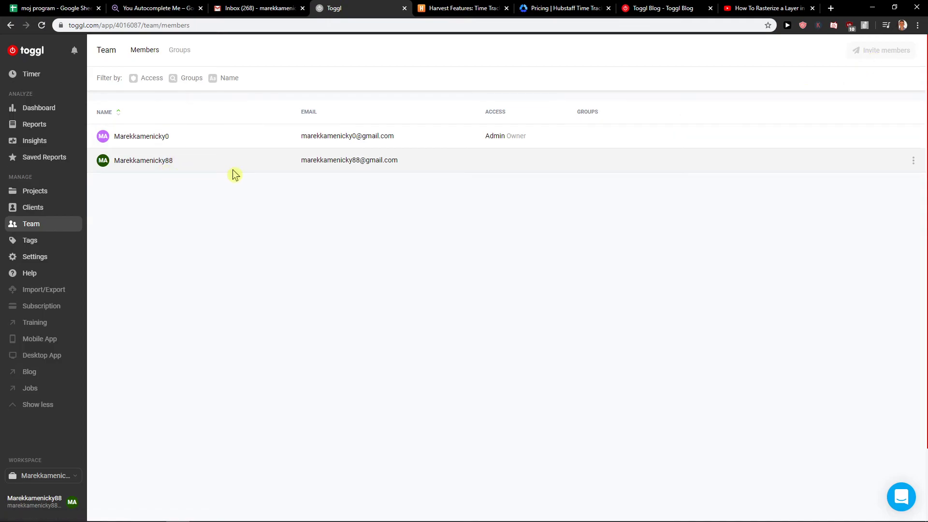
pyautogui.click(44, 241)
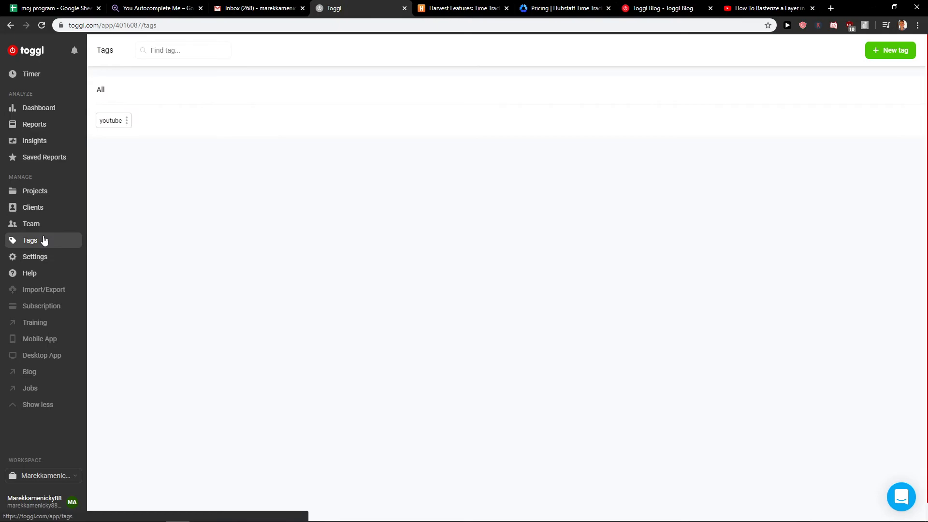
pyautogui.click(891, 50)
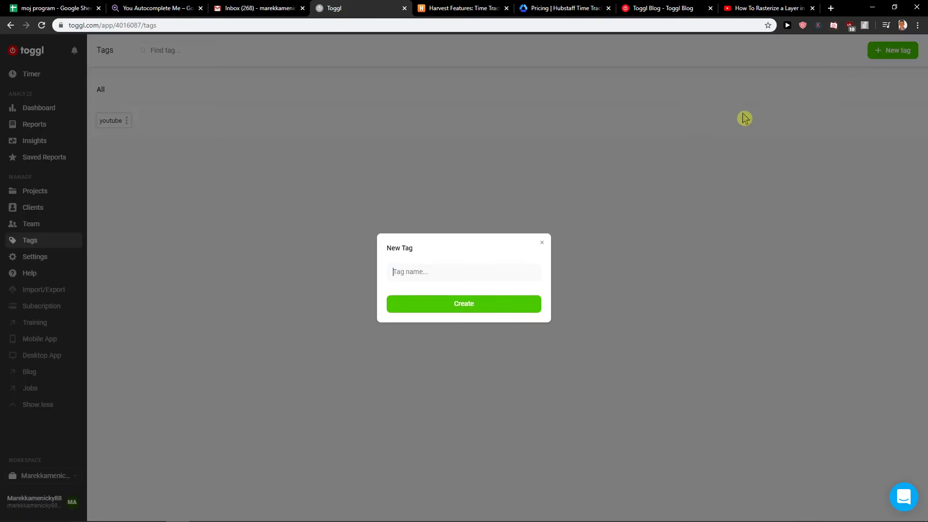
pyautogui.click(446, 303)
pyautogui.click(541, 244)
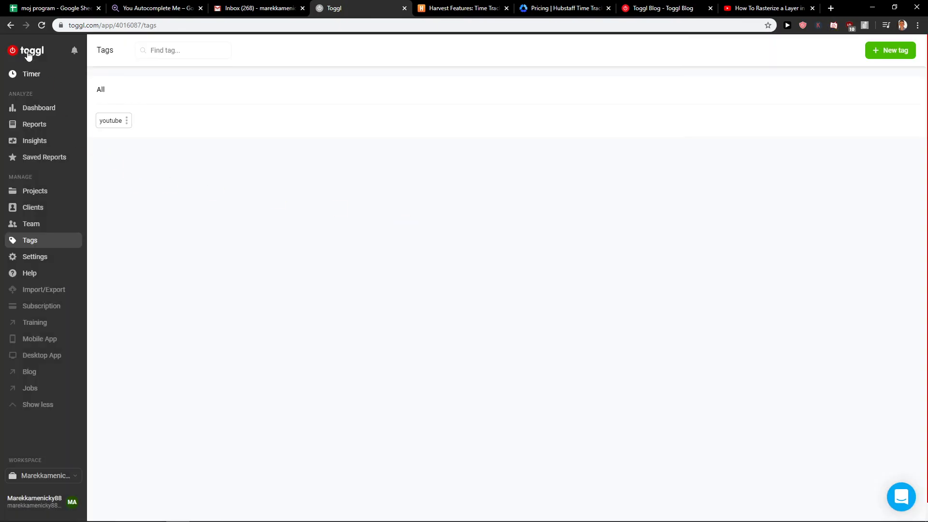
# - Tag the 'nothing' entry with youtube and go to workspace Settings
pyautogui.click(37, 74)
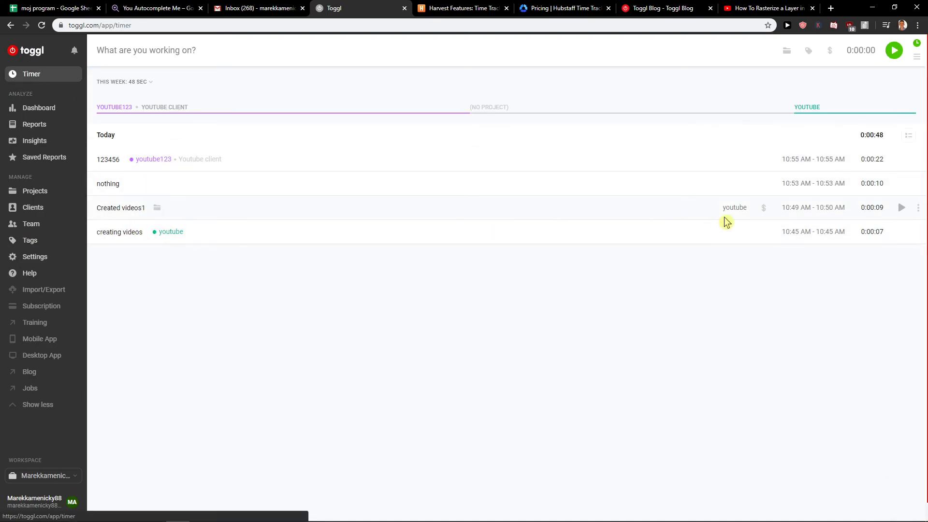
pyautogui.moveTo(435, 184)
pyautogui.click(735, 185)
pyautogui.click(700, 229)
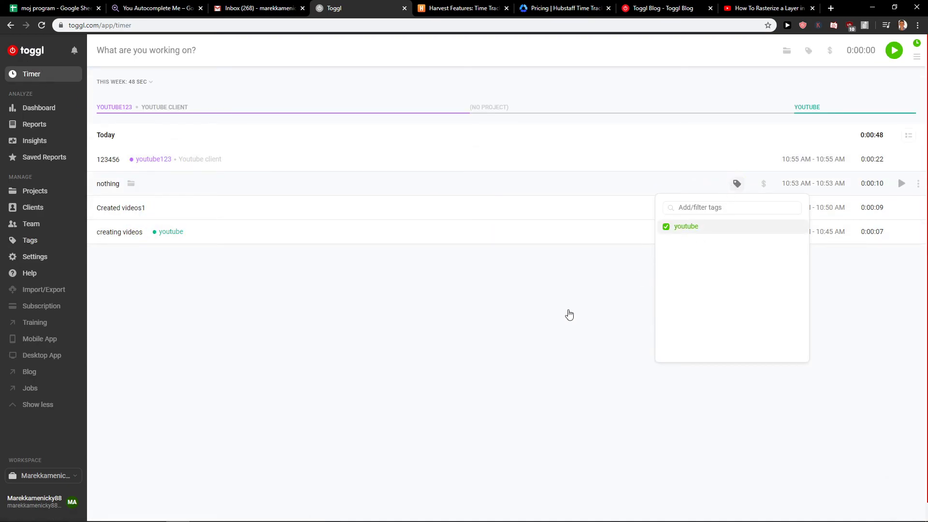
pyautogui.click(568, 314)
pyautogui.click(35, 256)
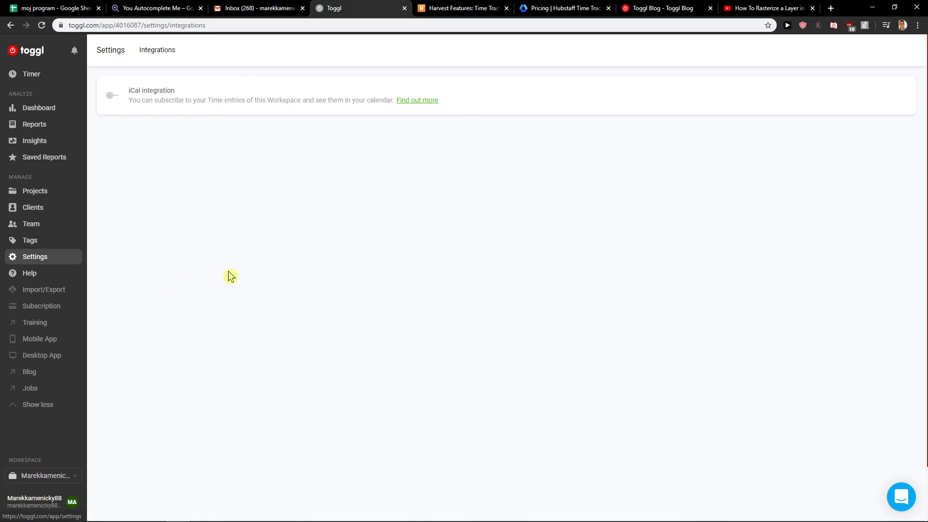
pyautogui.click(58, 476)
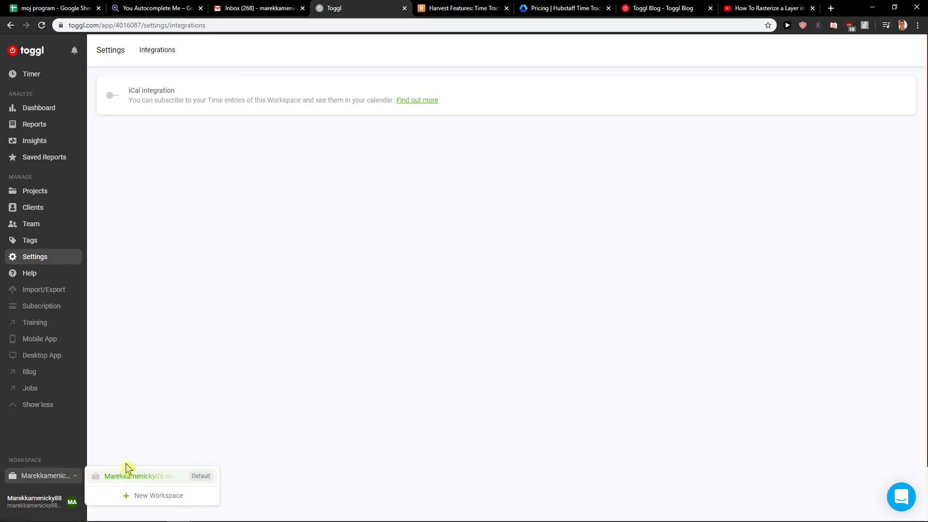
pyautogui.click(182, 456)
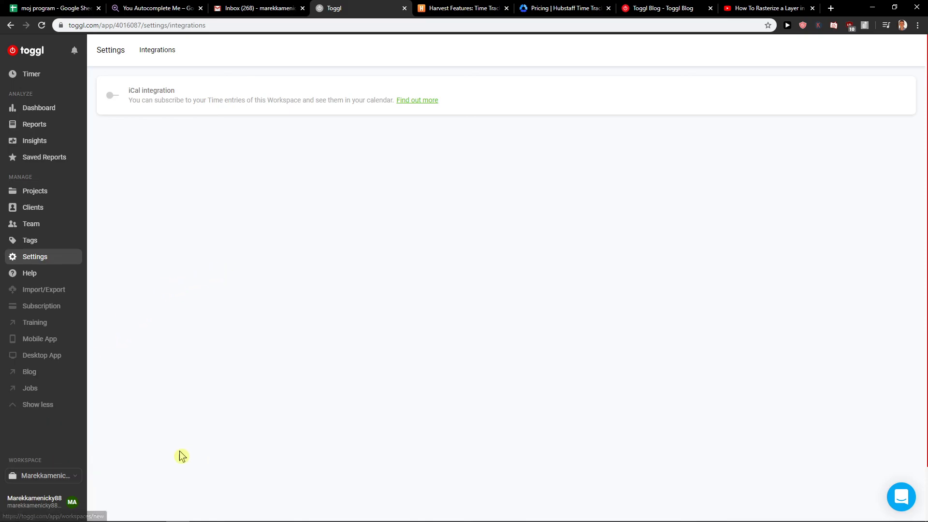